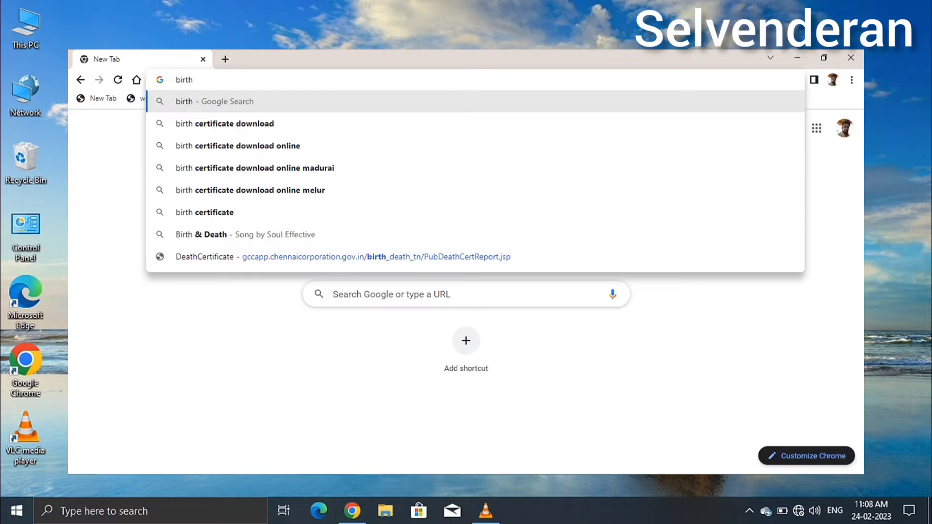
# - Search Google for "birth certificate download" using the suggested query
pyautogui.press('Down')
pyautogui.press('Return')
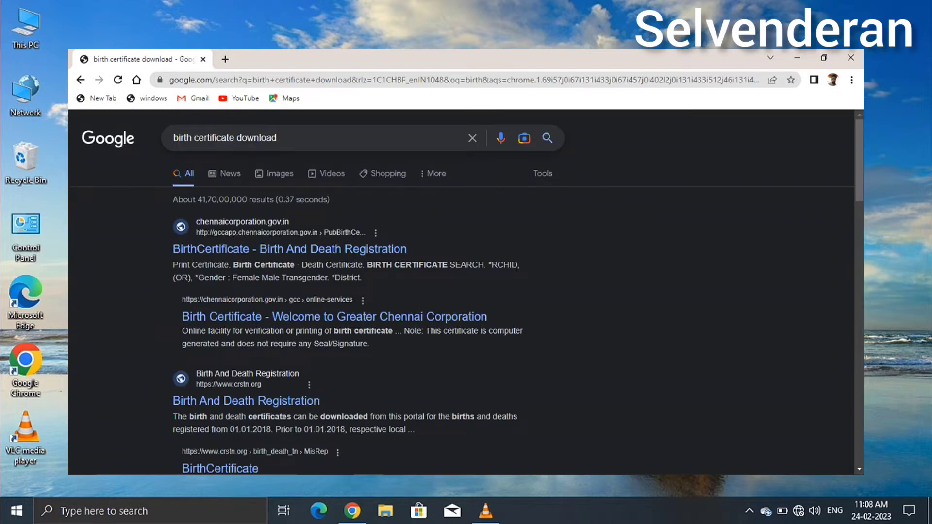
pyautogui.doubleClick(275, 137)
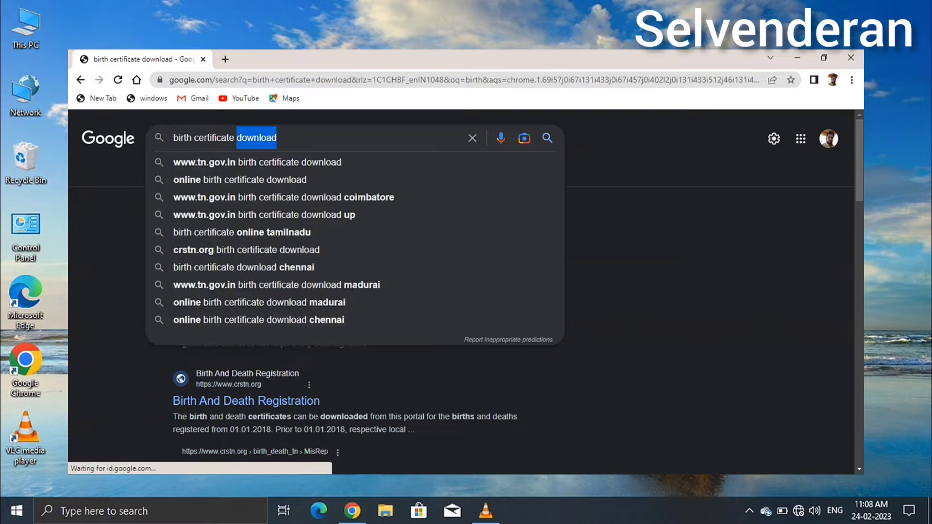
pyautogui.hotkey('ctrl', 'shift', 'Left')
pyautogui.hotkey('ctrl', 'shift', 'Left')
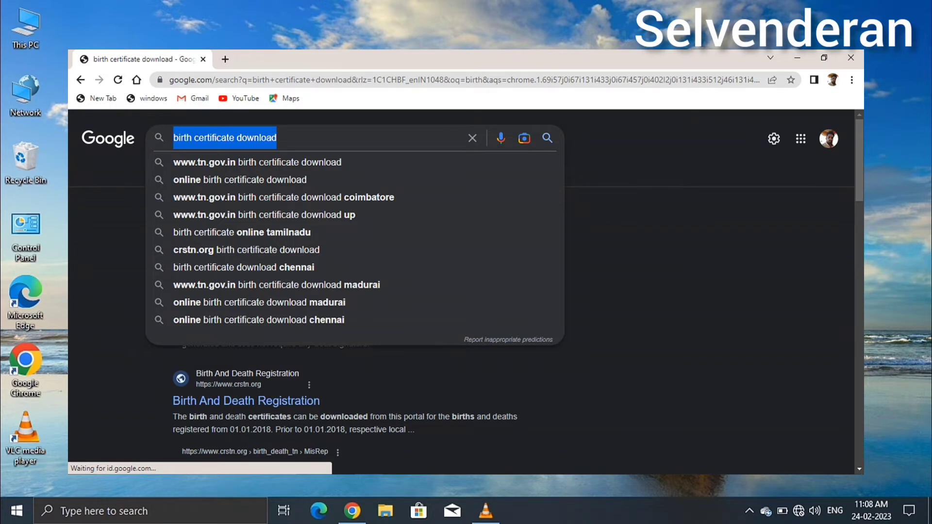
pyautogui.press('Escape')
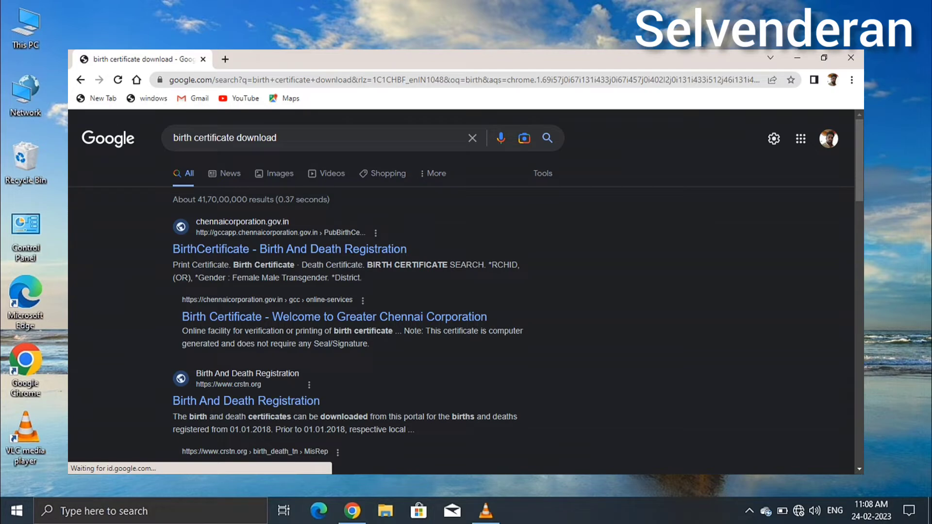
# - Open the chennaicorporation.gov.in search result titled "BirthCertificate - Birth And Death Registration"
pyautogui.moveTo(171, 249); pyautogui.dragTo(365, 233)
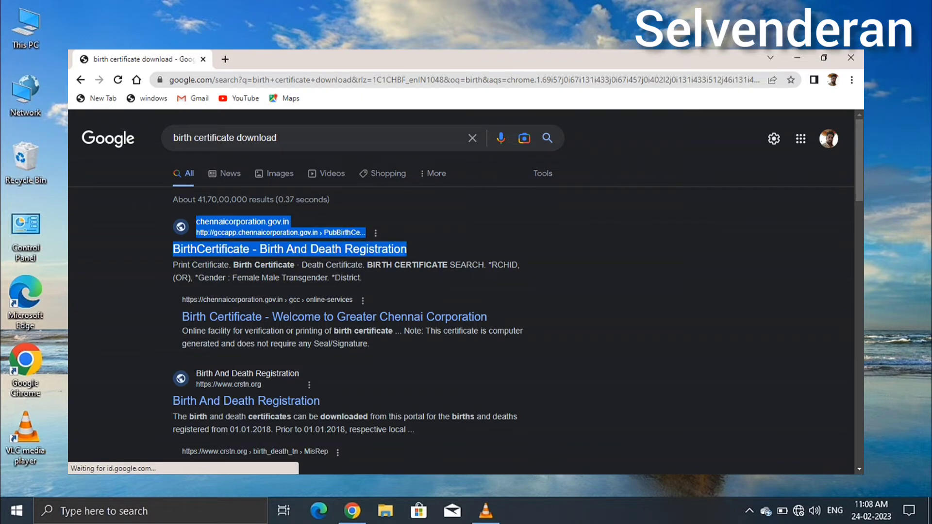
pyautogui.click(365, 232)
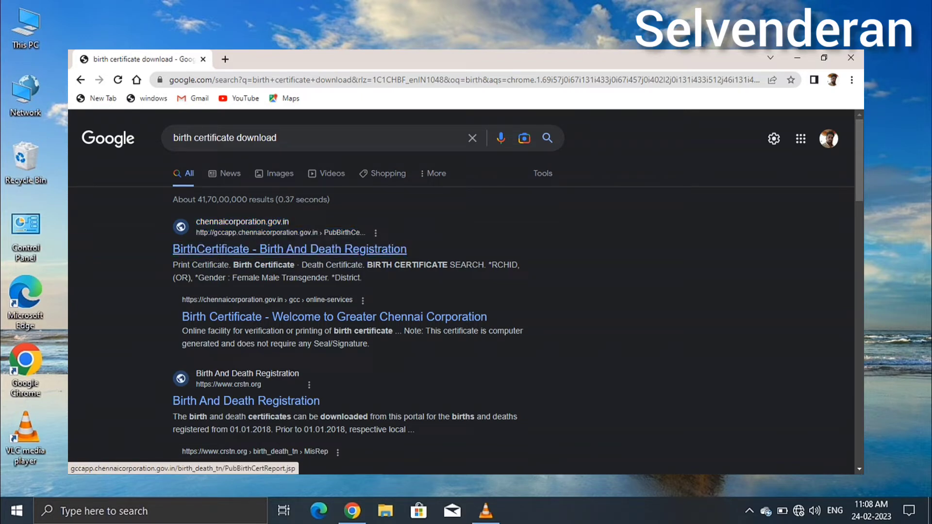
pyautogui.click(359, 249)
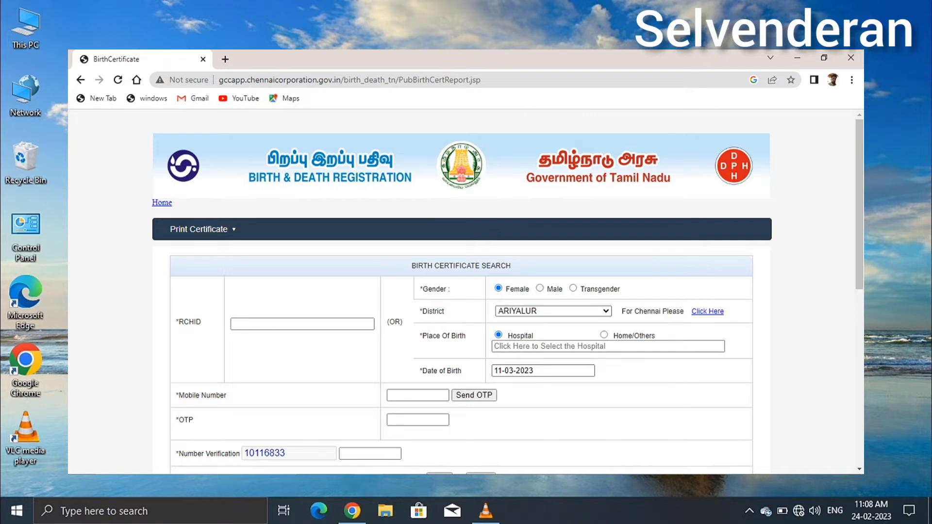
# - Examine the Birth Certificate Search form's gender, district, RCHID, place of birth and date of birth fields
pyautogui.moveTo(512, 265); pyautogui.dragTo(411, 266)
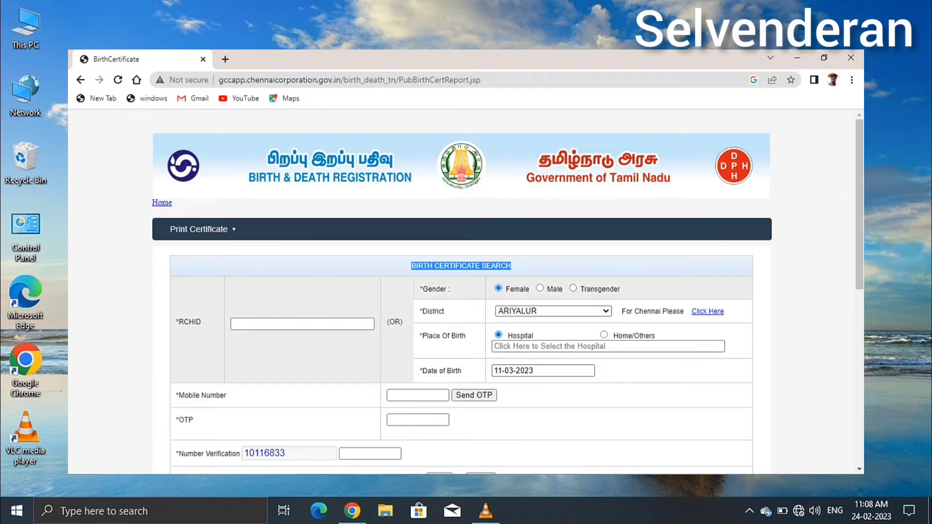
pyautogui.moveTo(451, 289); pyautogui.dragTo(419, 289)
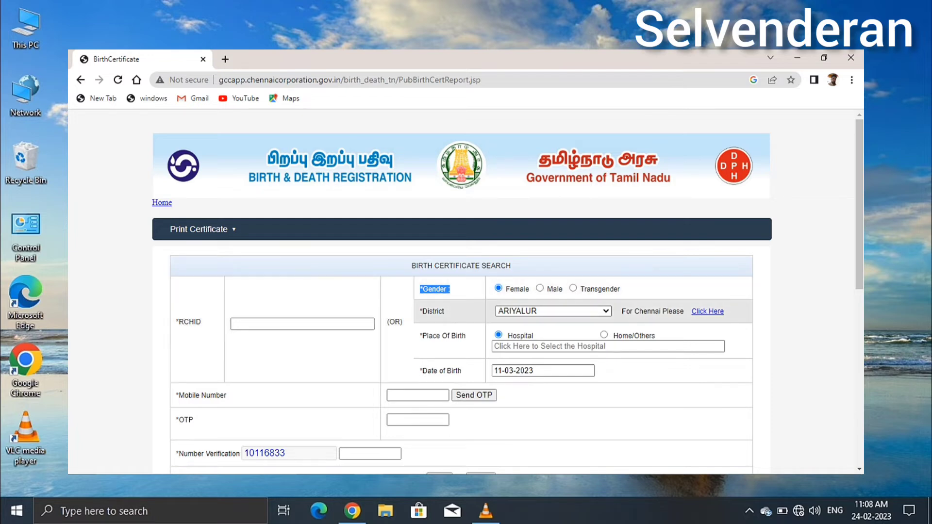
pyautogui.moveTo(444, 311); pyautogui.dragTo(388, 309)
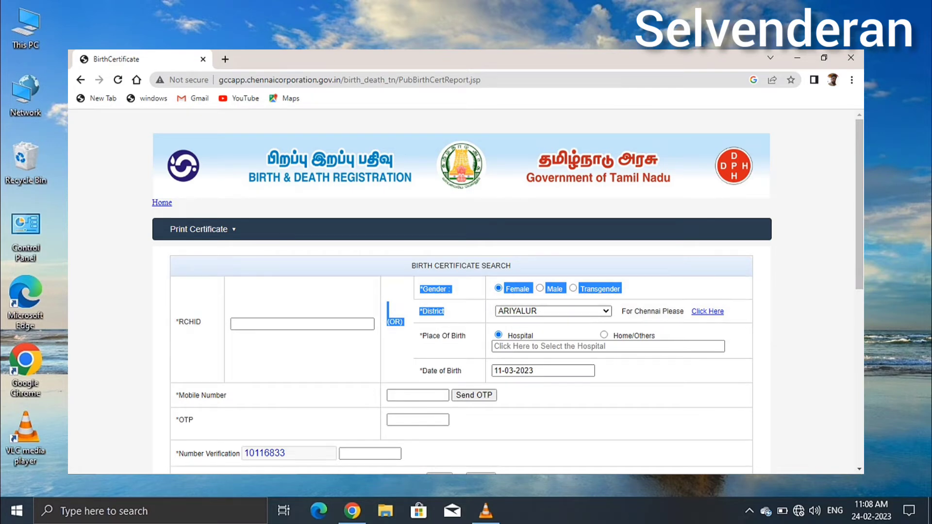
pyautogui.click(291, 355)
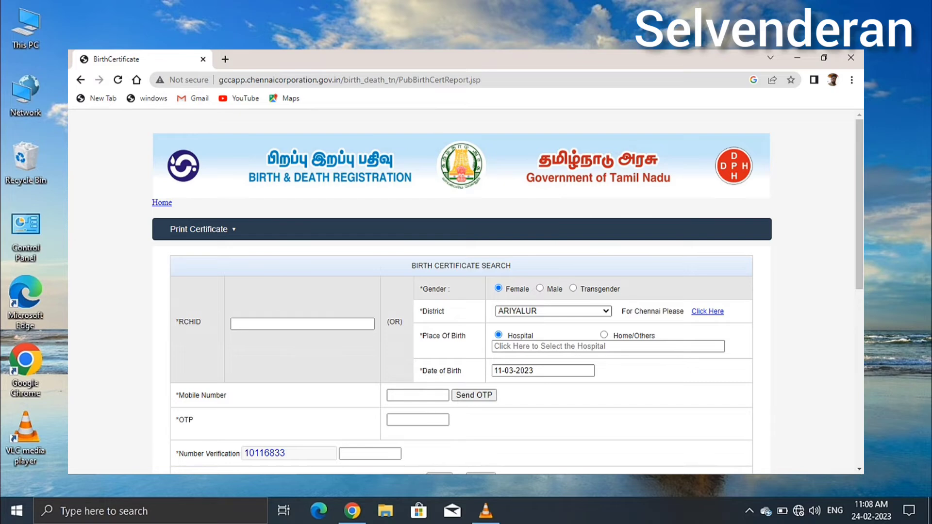
pyautogui.moveTo(201, 322); pyautogui.dragTo(176, 322)
pyautogui.click(189, 322)
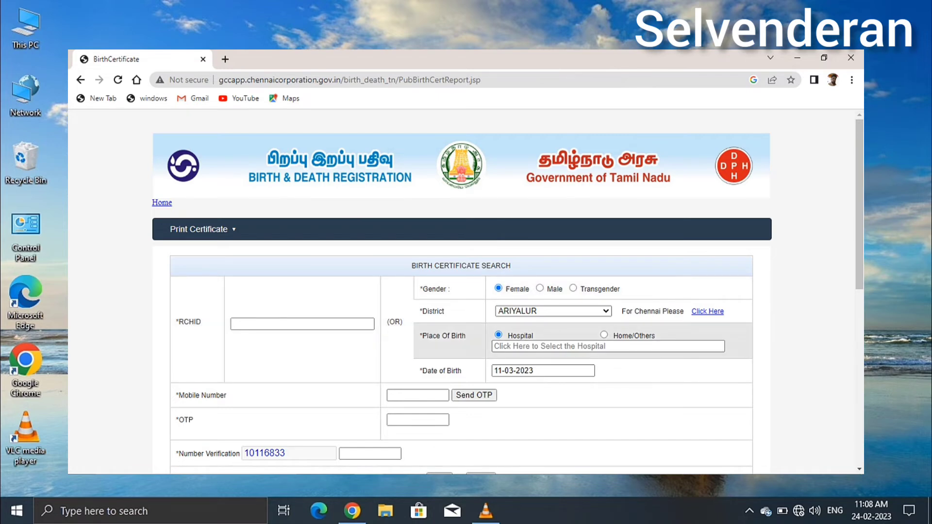
pyautogui.moveTo(466, 336); pyautogui.dragTo(419, 336)
pyautogui.click(442, 336)
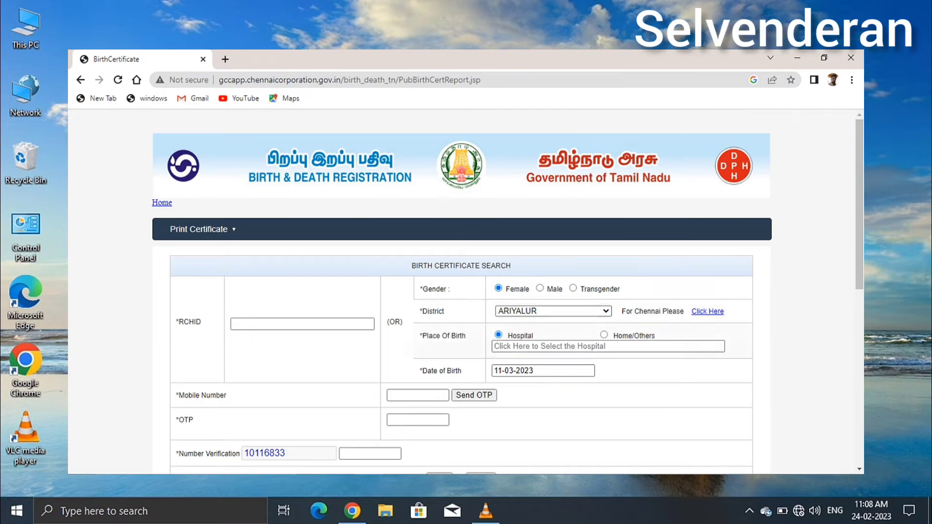
pyautogui.moveTo(665, 336); pyautogui.dragTo(613, 336)
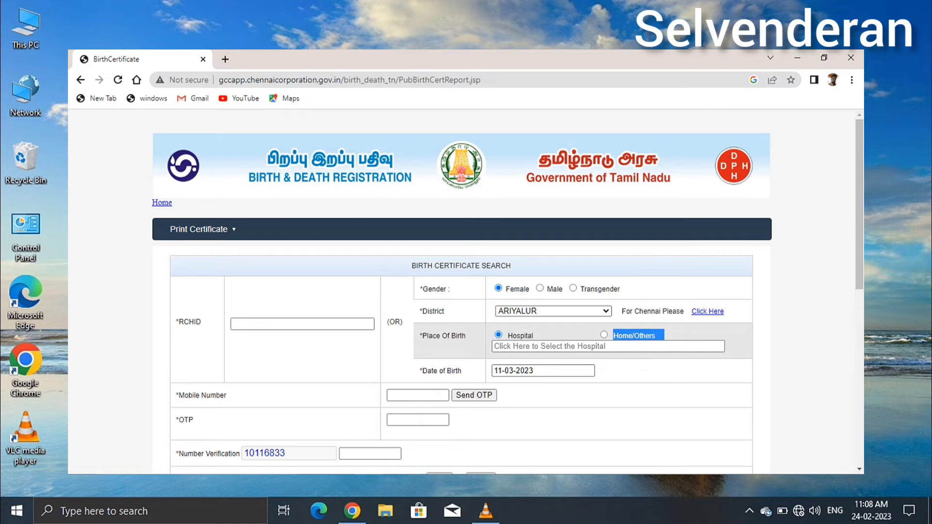
pyautogui.click(634, 336)
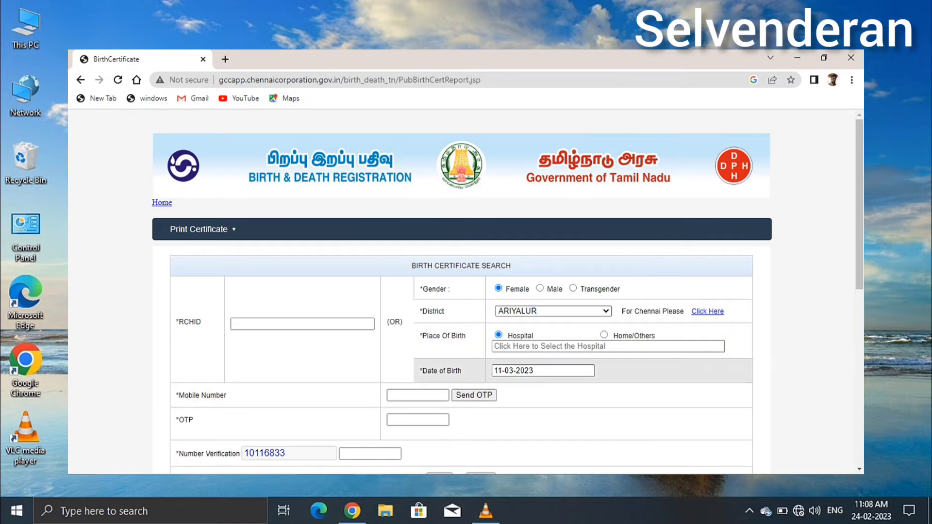
pyautogui.moveTo(462, 371); pyautogui.dragTo(420, 371)
pyautogui.click(441, 371)
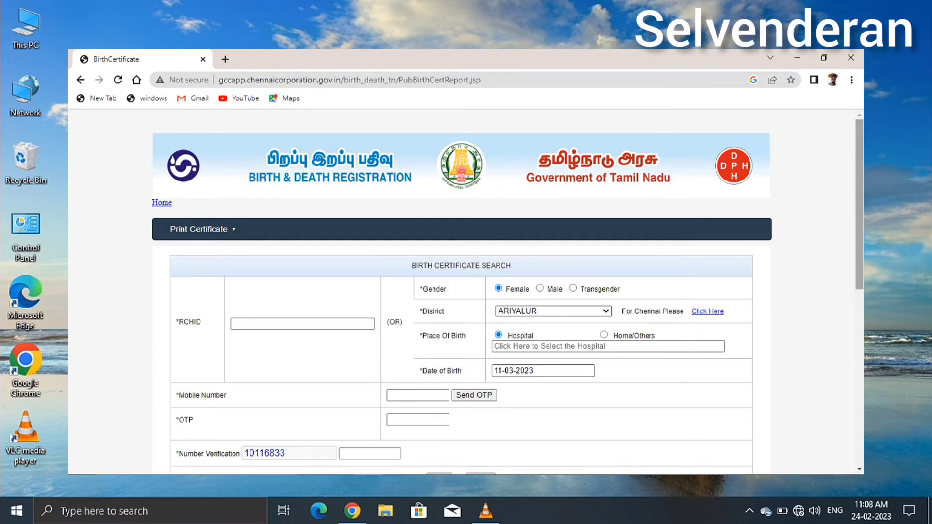
# - Examine the form's mobile number and OTP fields and the column headings of the results table below
pyautogui.moveTo(859, 204); pyautogui.dragTo(859, 217)
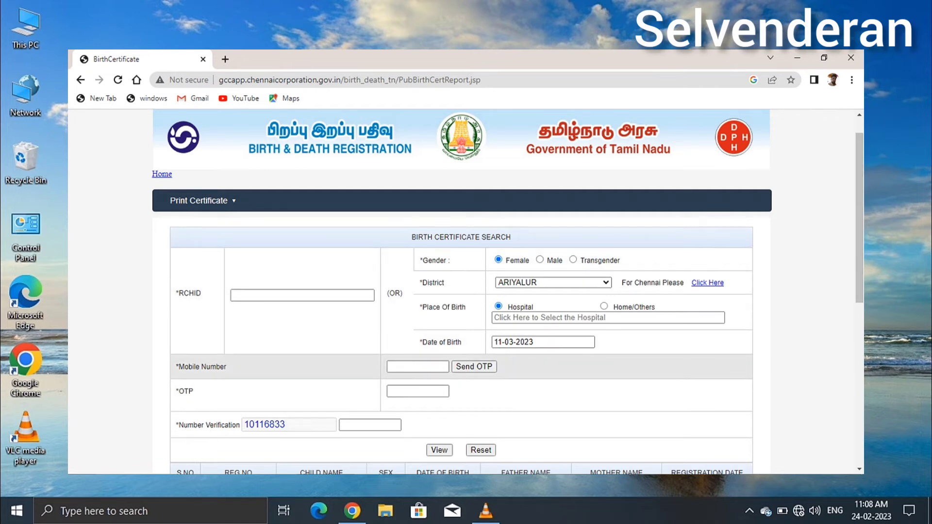
pyautogui.moveTo(228, 367); pyautogui.dragTo(167, 392)
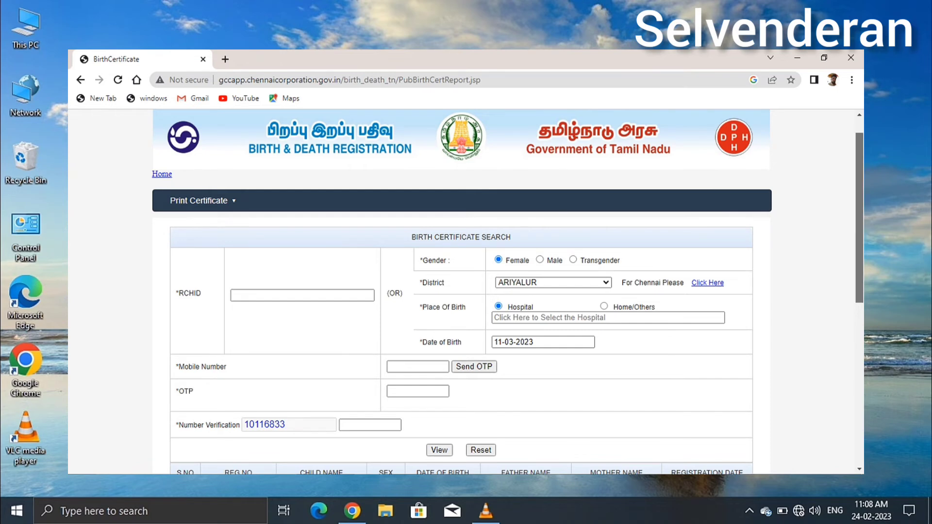
pyautogui.scroll(-1, 859, 218)
pyautogui.moveTo(860, 240); pyautogui.dragTo(859, 247)
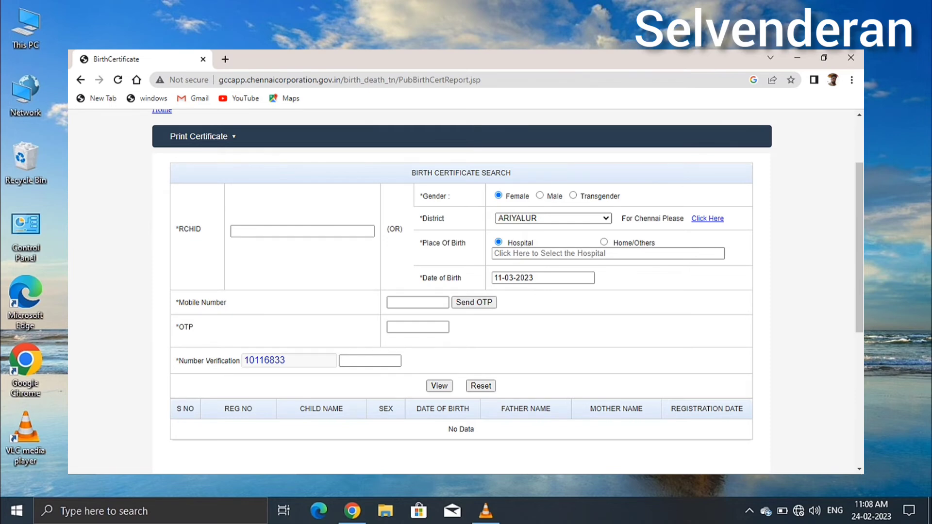
pyautogui.moveTo(680, 429); pyautogui.dragTo(176, 409)
pyautogui.scroll(1, 509, 287)
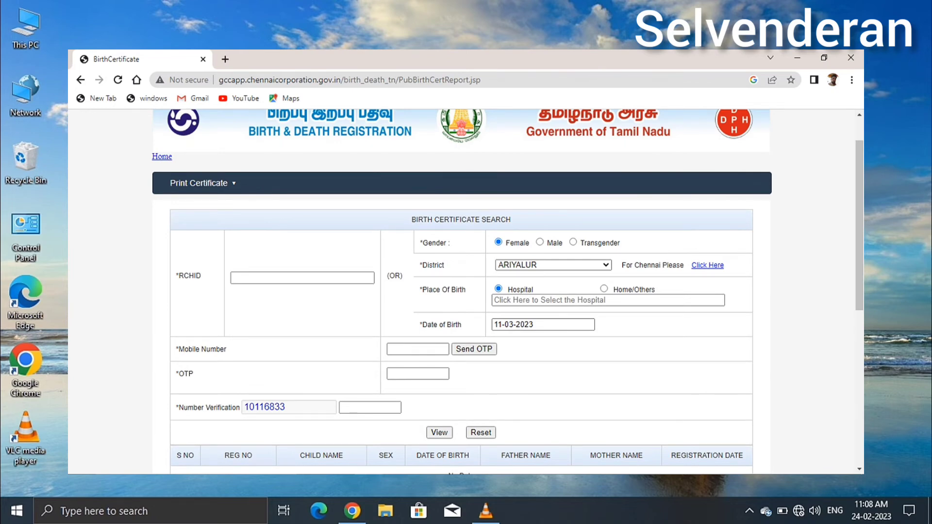
# - Load the Birth Certificate search page again from the site's Print Certificate options
pyautogui.moveTo(203, 184)
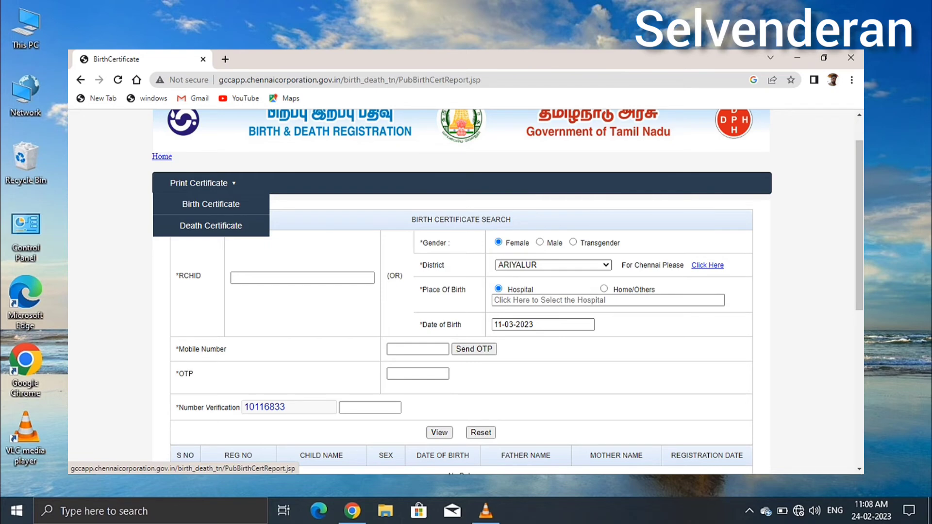
pyautogui.click(210, 204)
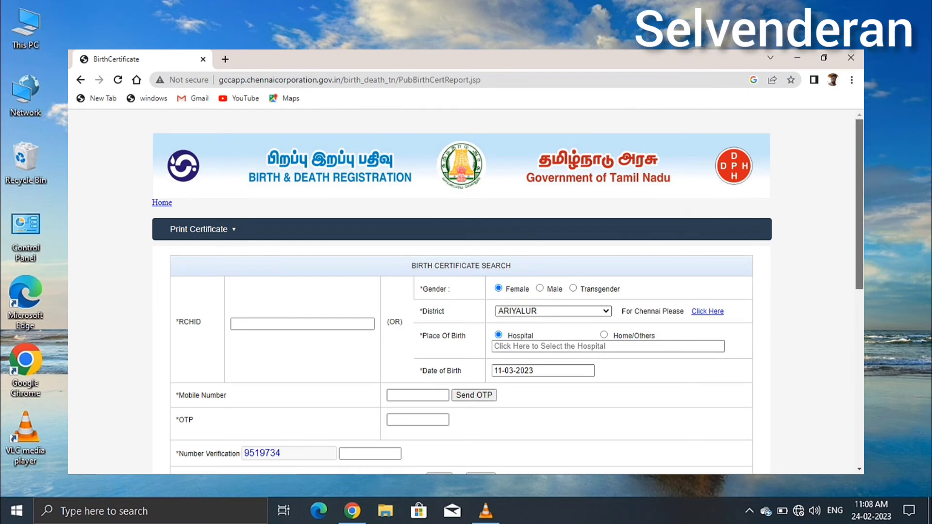
pyautogui.moveTo(859, 203)
pyautogui.mouseDown()
pyautogui.moveTo(859, 315)
pyautogui.moveTo(859, 204)
pyautogui.mouseUp()
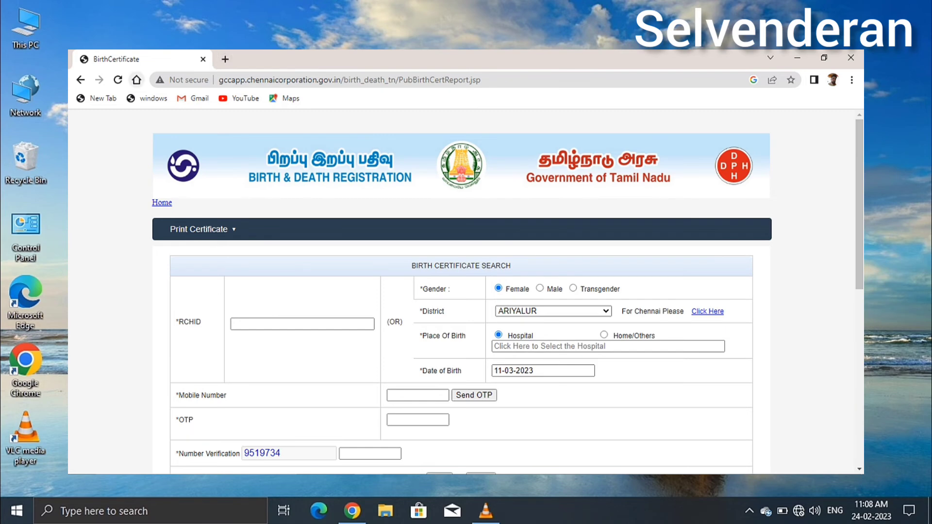
# - Return to the browser's home page and minimize the window to show the desktop
pyautogui.click(137, 79)
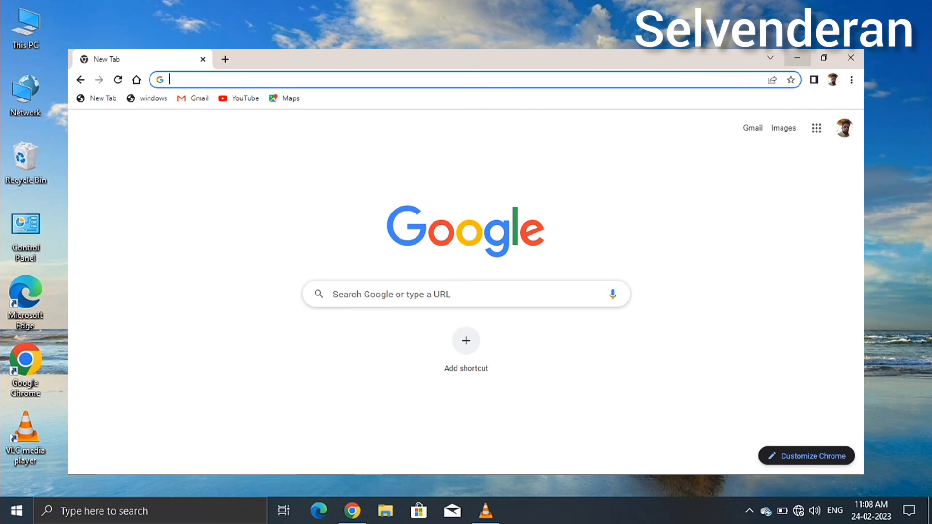
pyautogui.click(797, 57)
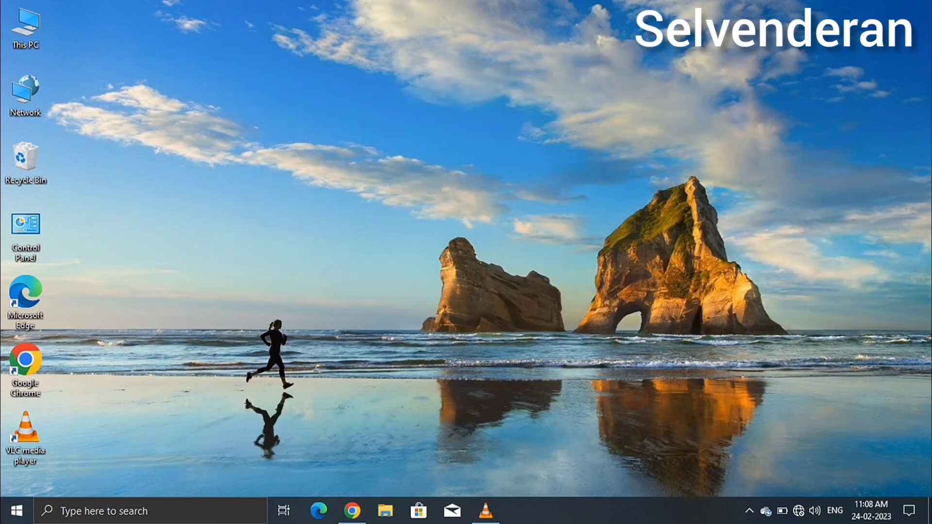